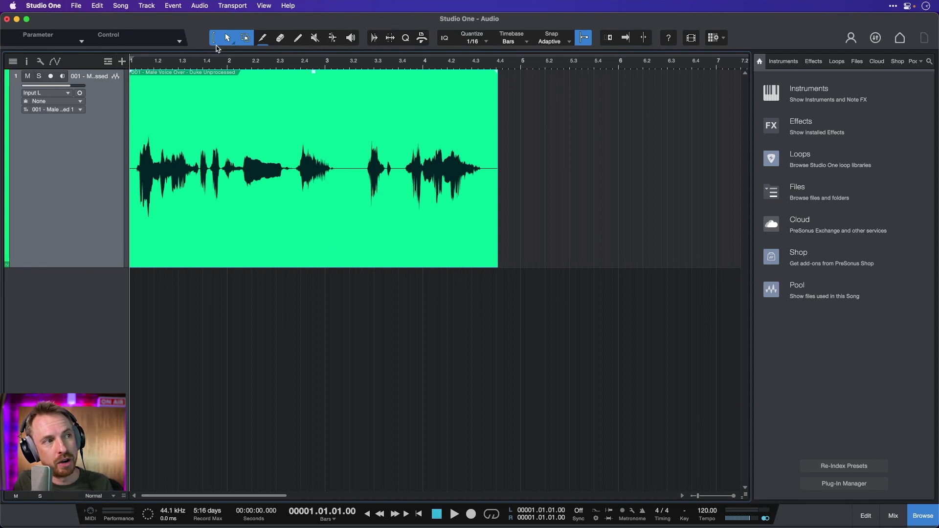
Play the voice-over recording partway, then stop it.
key(space)
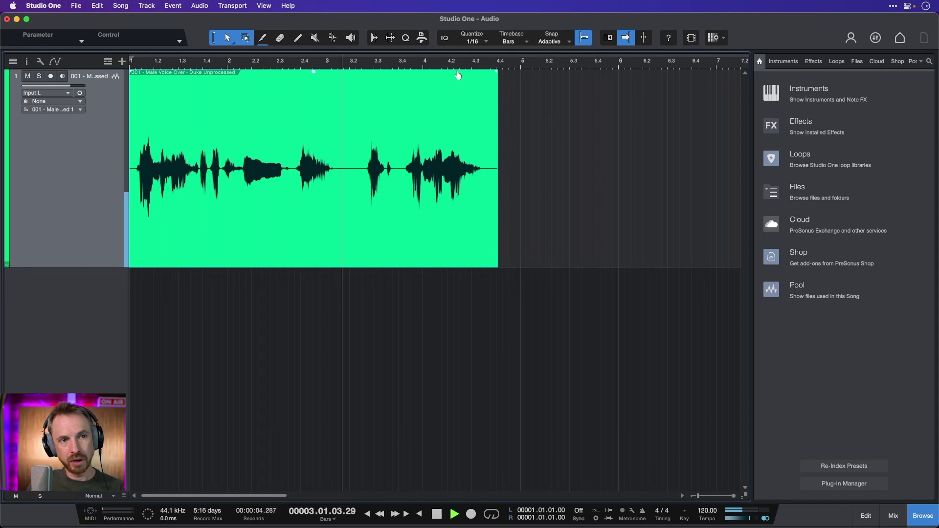
key(space)
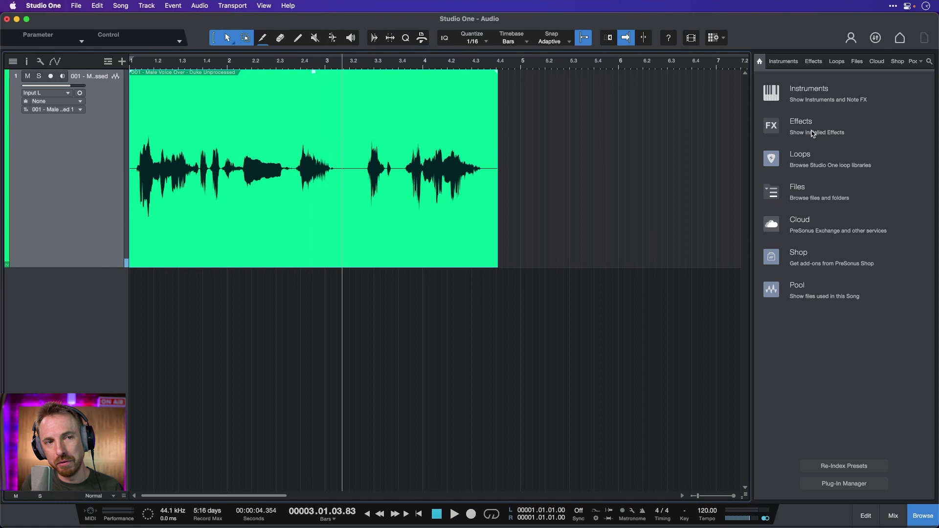
Expand the PreSonus folder in the Effects browser to find Pro EQ.
click(811, 129)
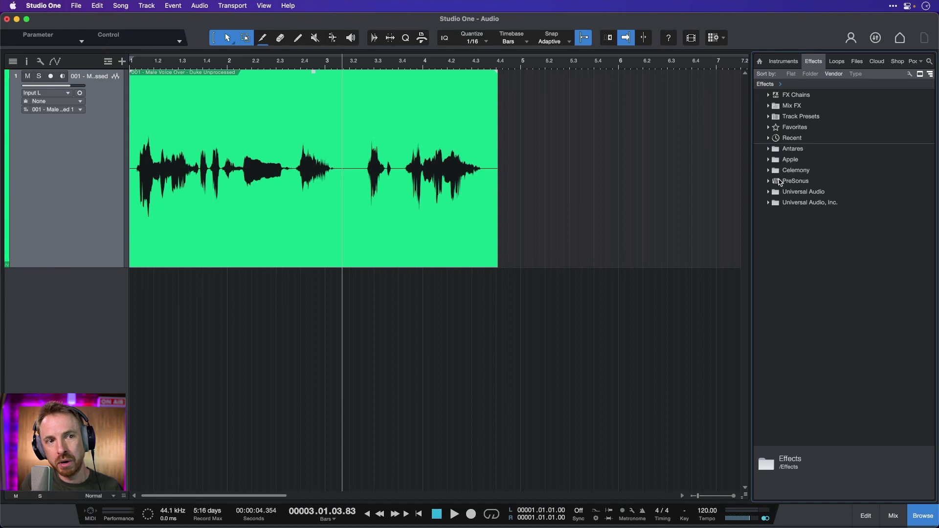
click(773, 183)
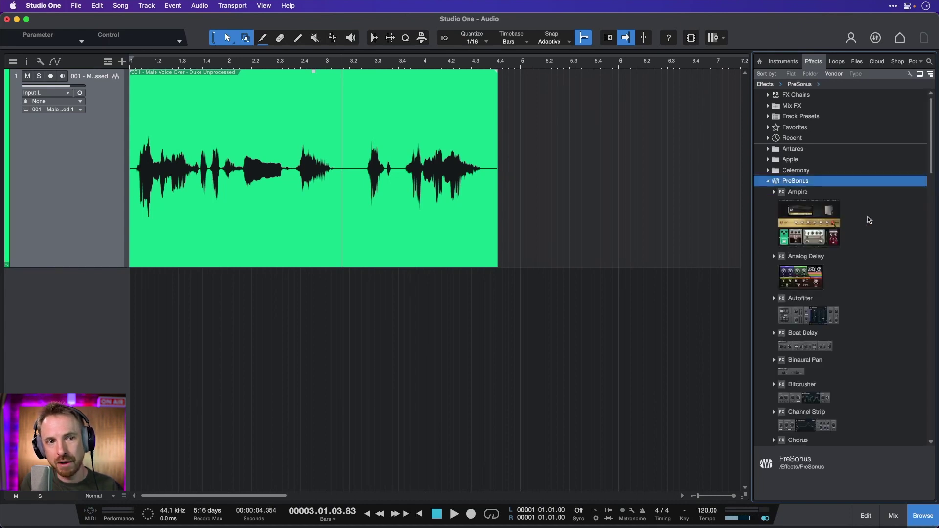
scroll(868, 220, down, 2)
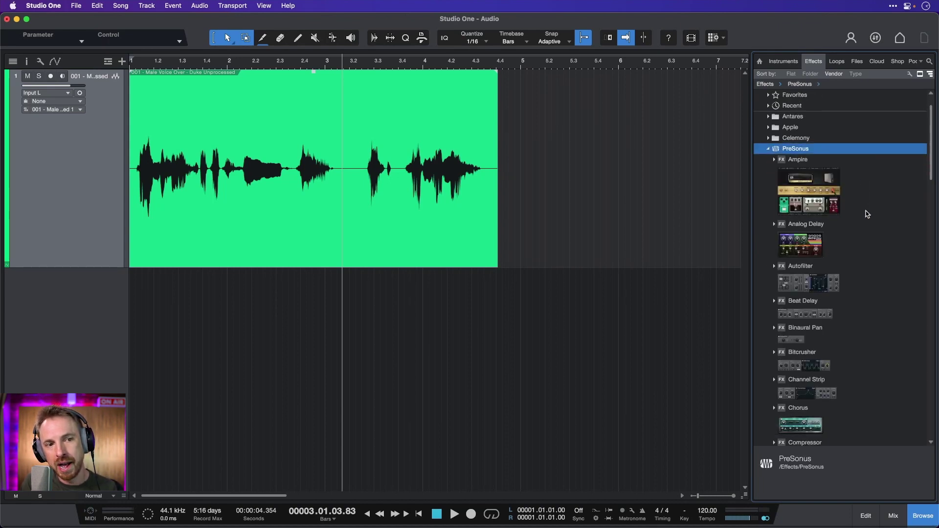
scroll(864, 208, down, 5)
scroll(864, 208, down, 2)
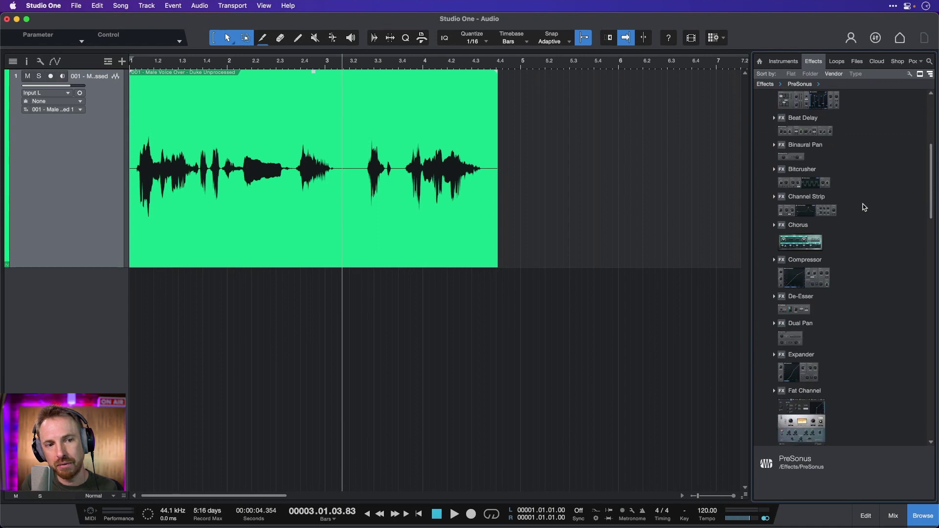
scroll(864, 208, down, 1)
scroll(863, 208, down, 1)
scroll(864, 208, down, 1)
scroll(864, 208, down, 2)
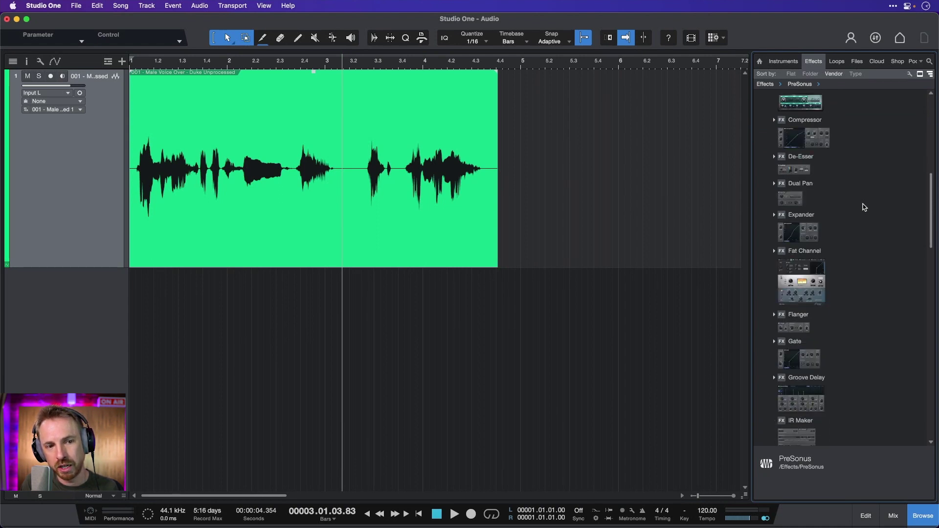
scroll(864, 208, down, 2)
scroll(864, 207, down, 1)
scroll(863, 208, down, 1)
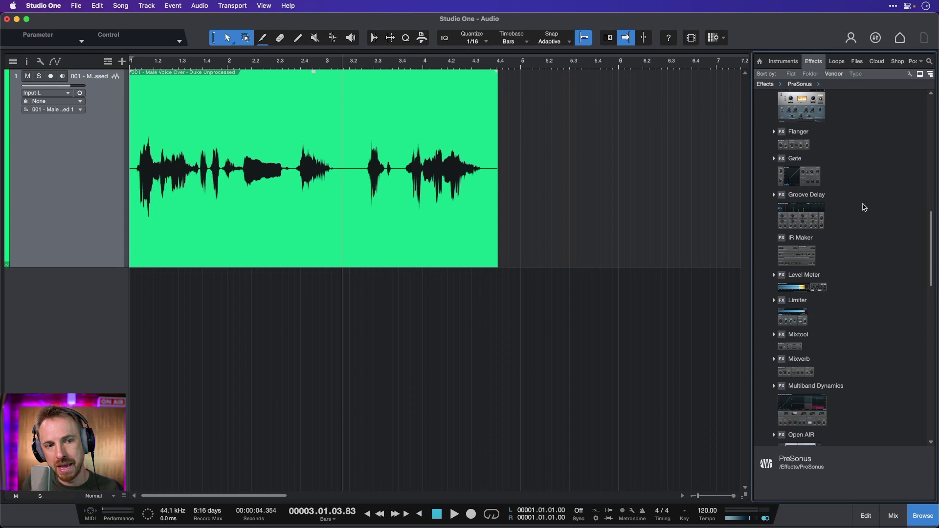
scroll(864, 208, up, 2)
scroll(863, 208, up, 2)
scroll(863, 207, up, 5)
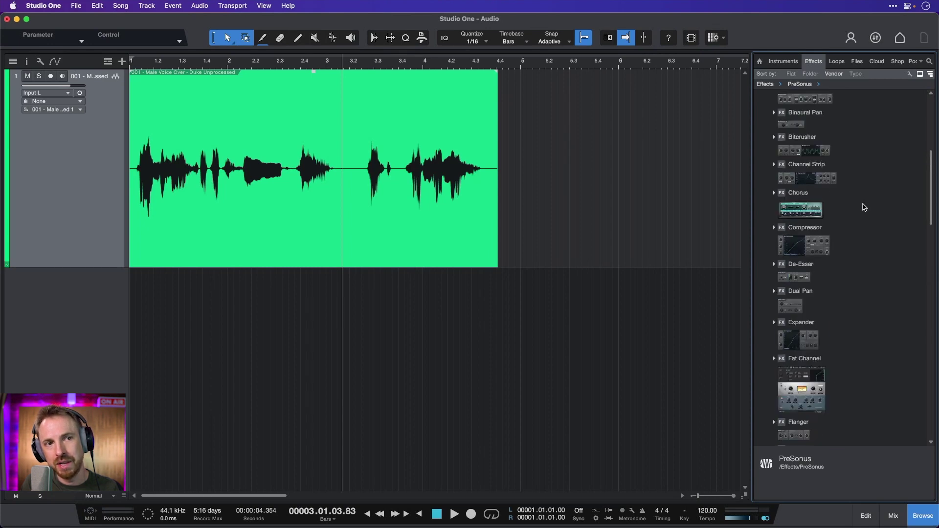
scroll(864, 208, up, 1)
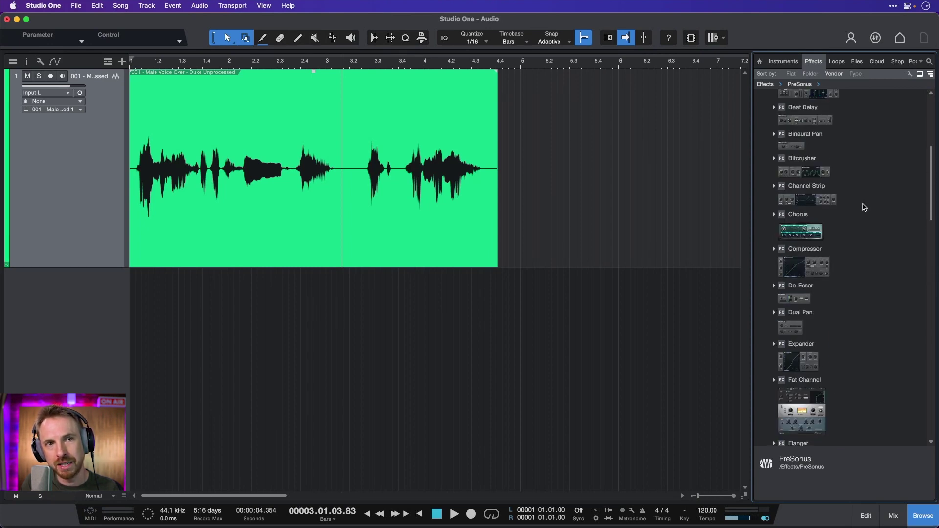
scroll(871, 188, up, 1)
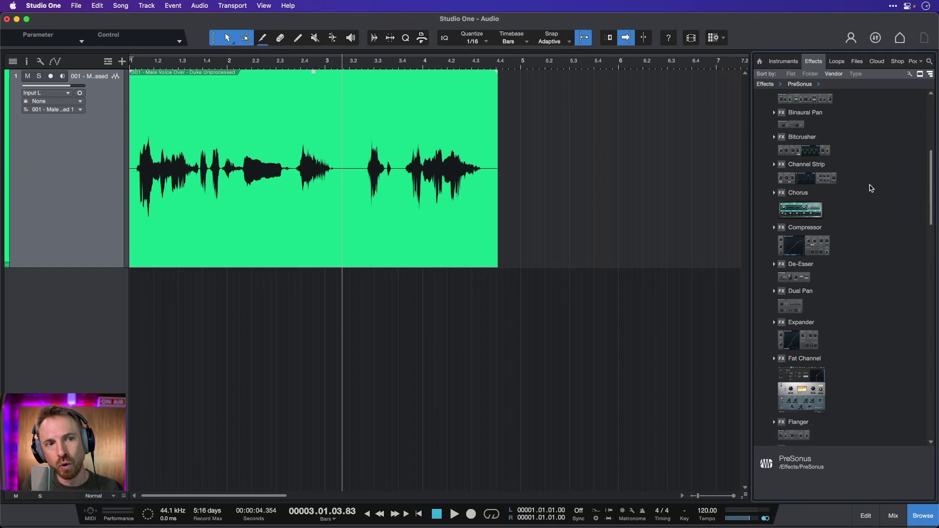
scroll(871, 188, up, 1)
scroll(870, 188, up, 5)
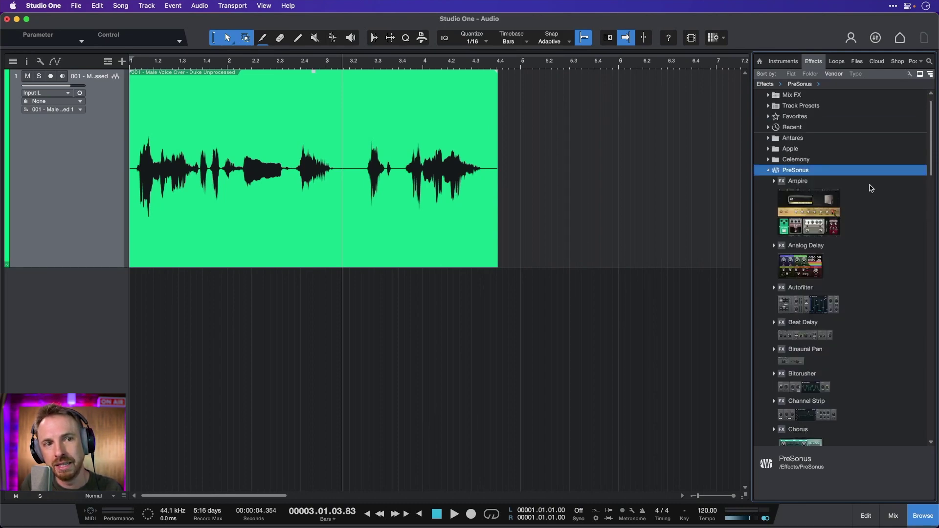
scroll(869, 202, down, 4)
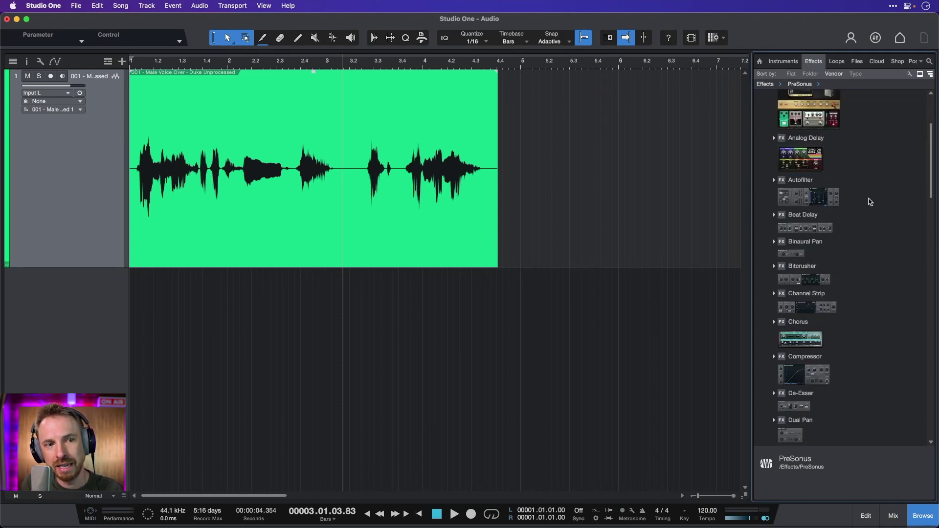
scroll(869, 202, down, 4)
scroll(869, 202, down, 4)
scroll(870, 202, down, 3)
scroll(869, 202, down, 1)
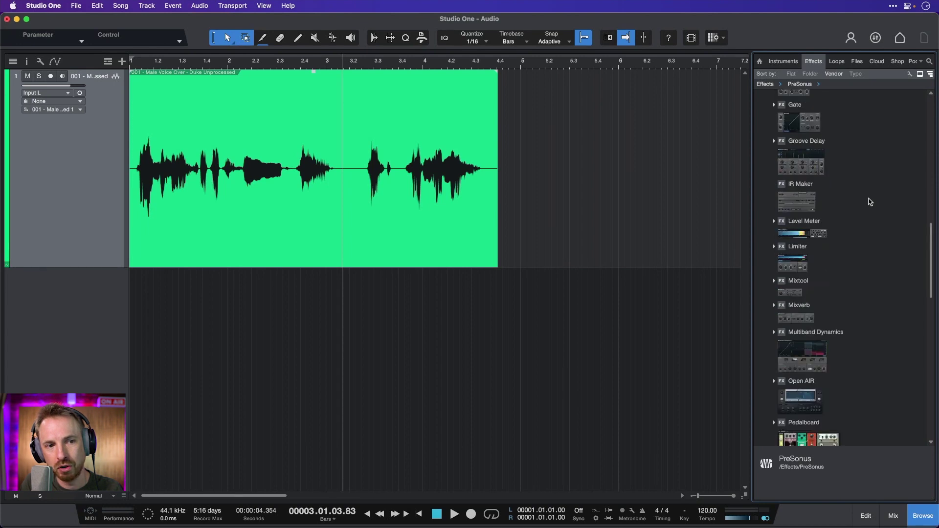
scroll(870, 202, down, 1)
scroll(869, 202, down, 1)
scroll(869, 202, down, 1)
scroll(869, 202, down, 1)
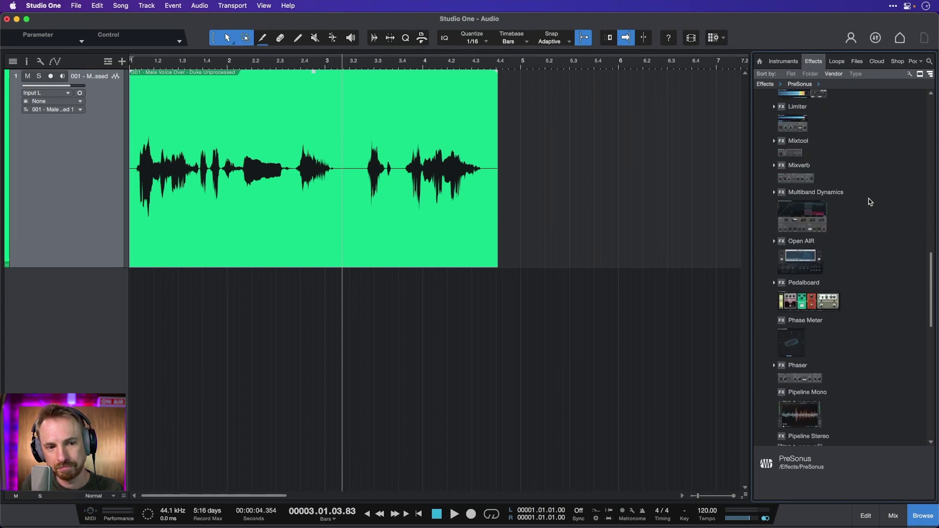
scroll(868, 202, down, 2)
scroll(869, 202, down, 1)
scroll(869, 201, down, 1)
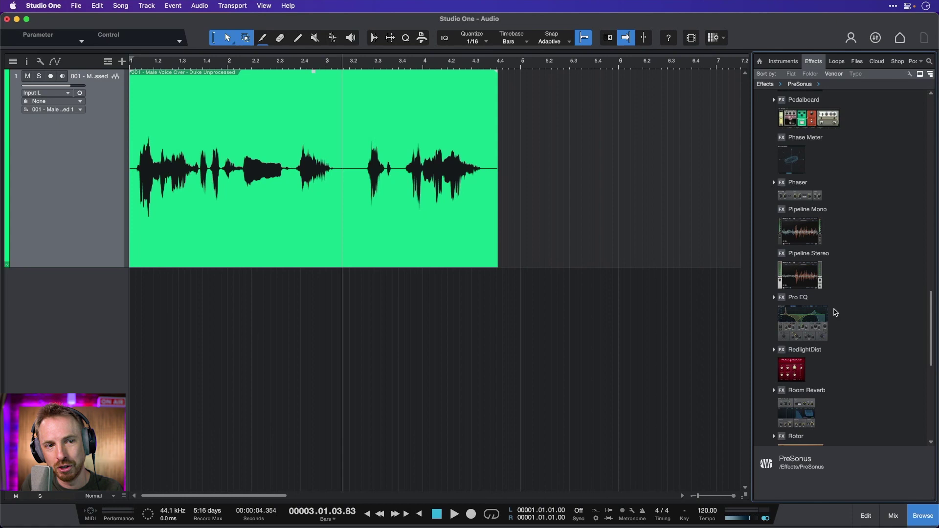
double_click(811, 327)
drag(810, 328, 412, 229)
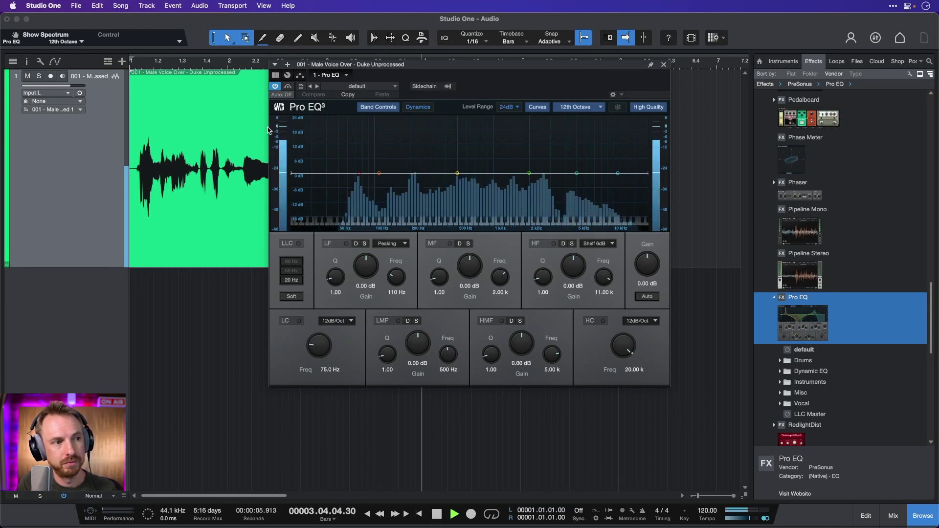
key(space)
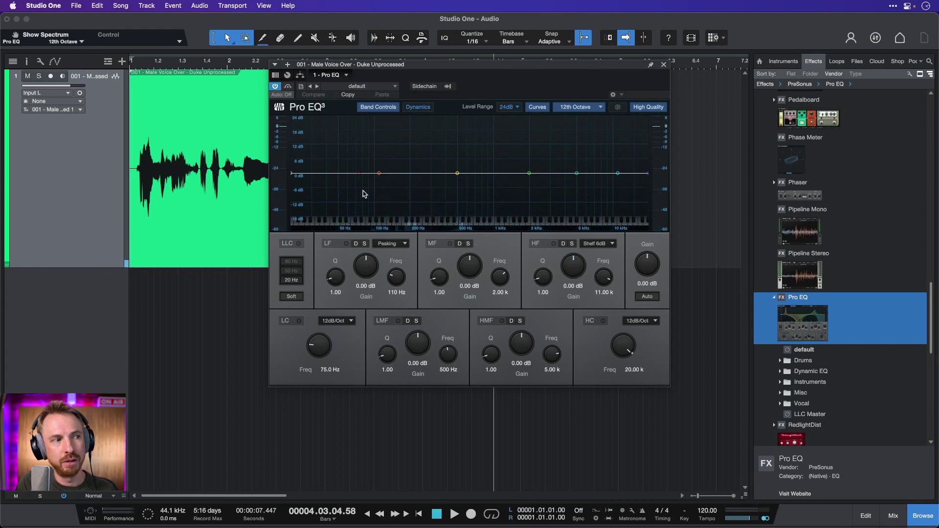
click(136, 67)
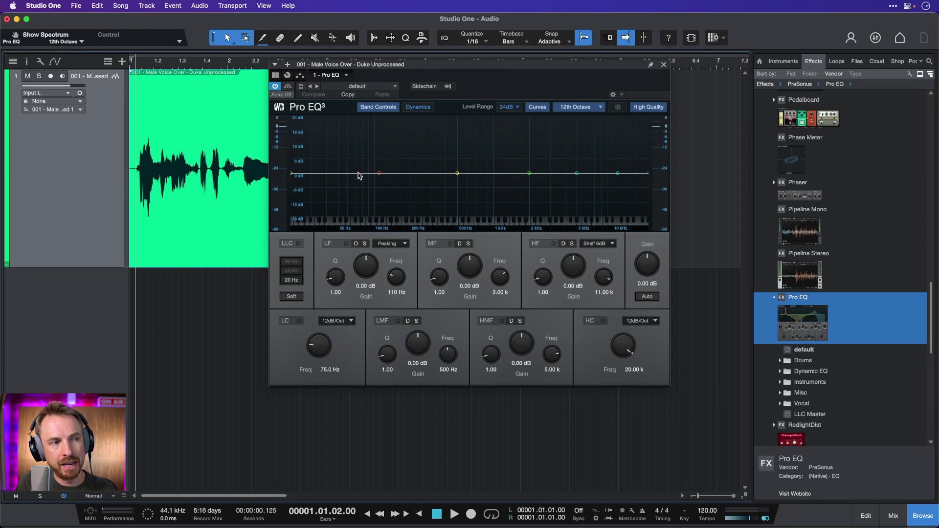
Enable the Pro EQ low cut and set its slope to 48 dB/Oct.
key(space)
mouse_move(360, 177)
mouse_down()
mouse_move(503, 200)
mouse_move(385, 205)
mouse_move(394, 206)
mouse_up()
key(space)
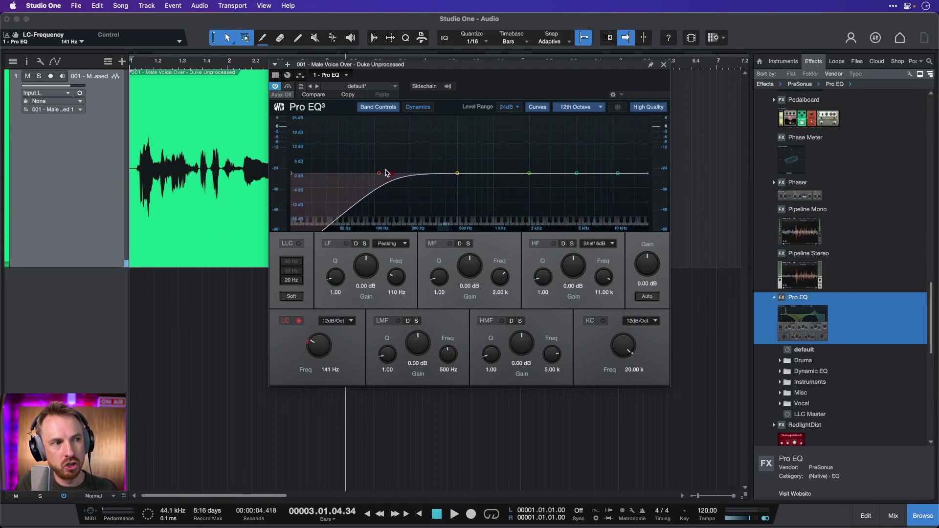
click(334, 321)
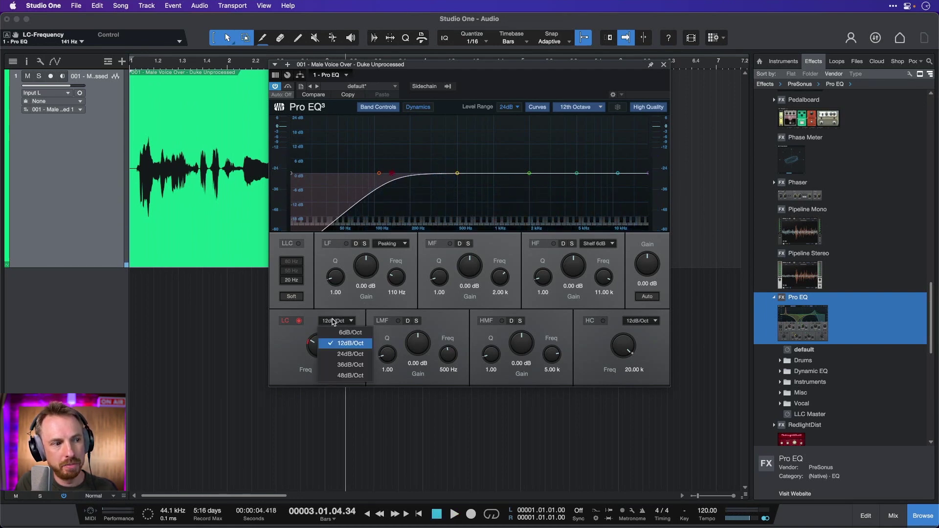
click(342, 366)
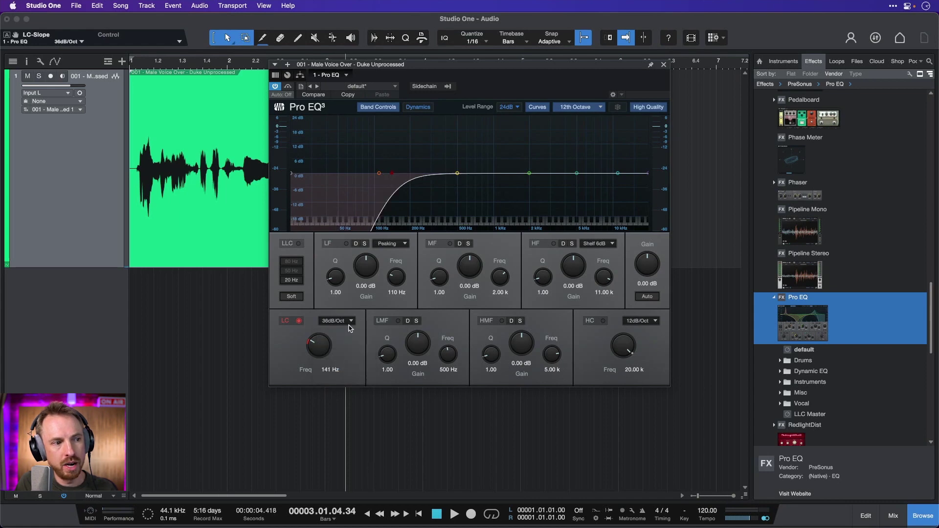
click(349, 323)
click(344, 376)
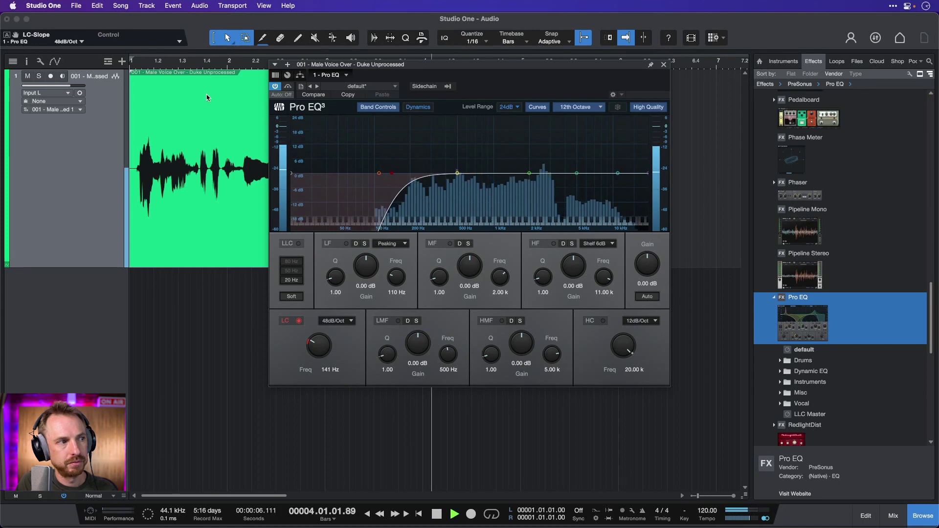
Move the low cut to about 77 Hz and boost the low band 7.7 dB near 161 Hz.
key(space)
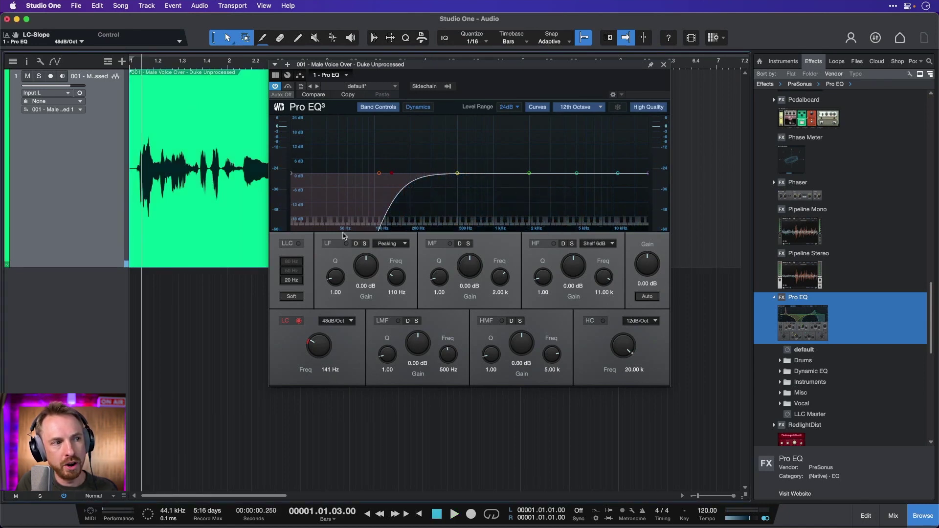
key(space)
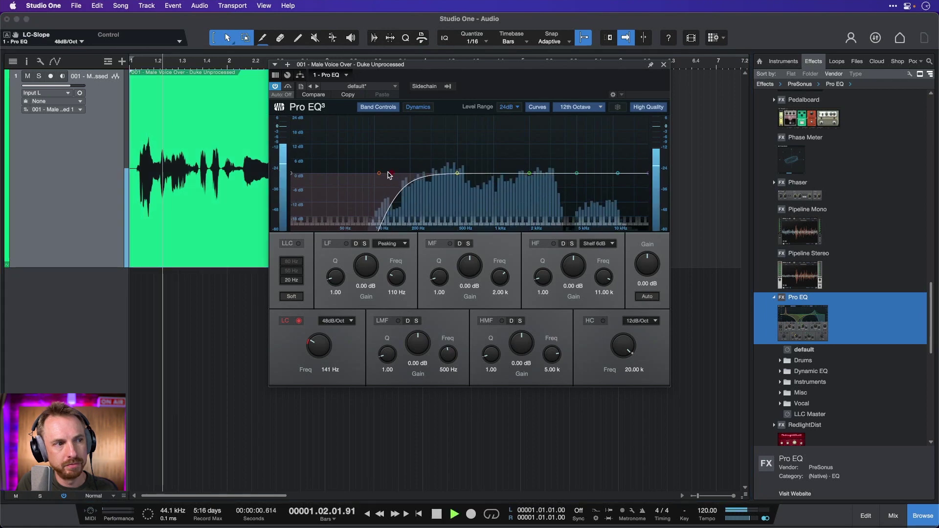
drag(390, 175, 359, 175)
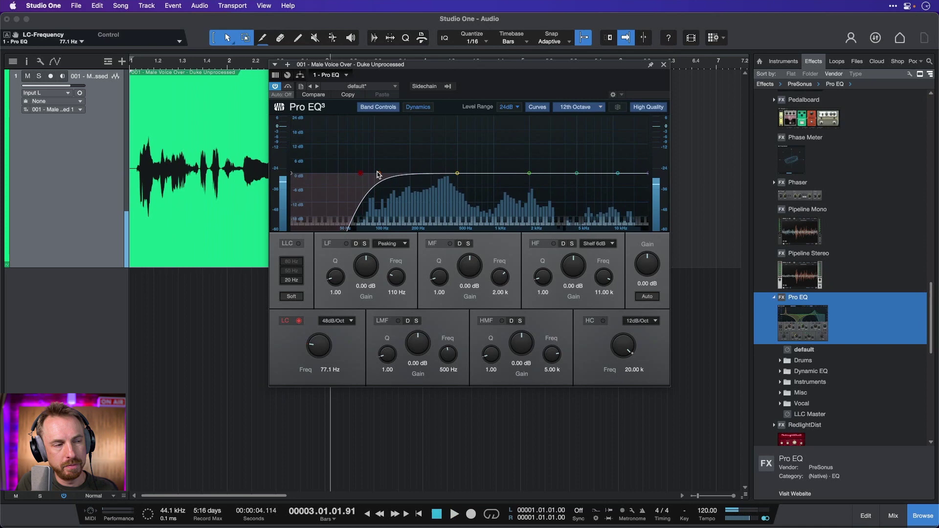
drag(379, 173, 400, 155)
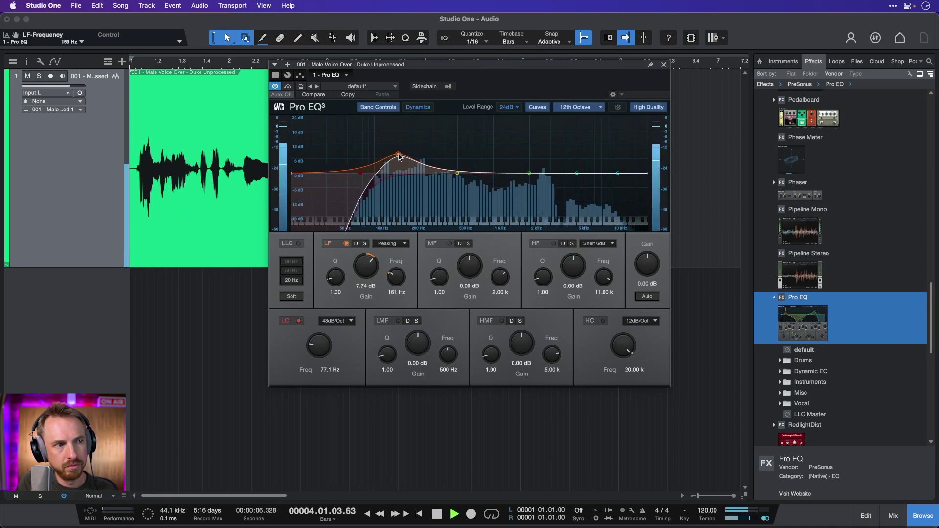
Stop playback with the low-band boost settled near 164 Hz.
key(space)
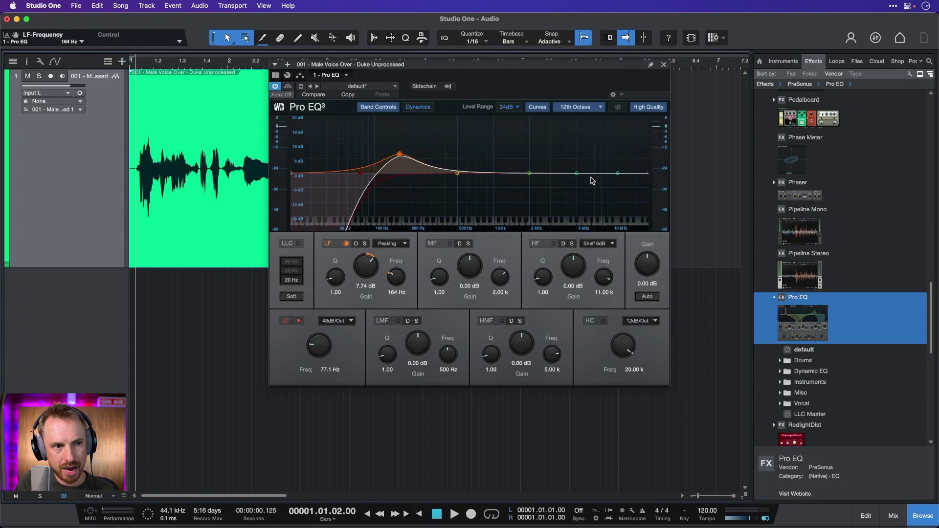
Boost the high shelf about 8.9 dB near 6 kHz during playback.
key(space)
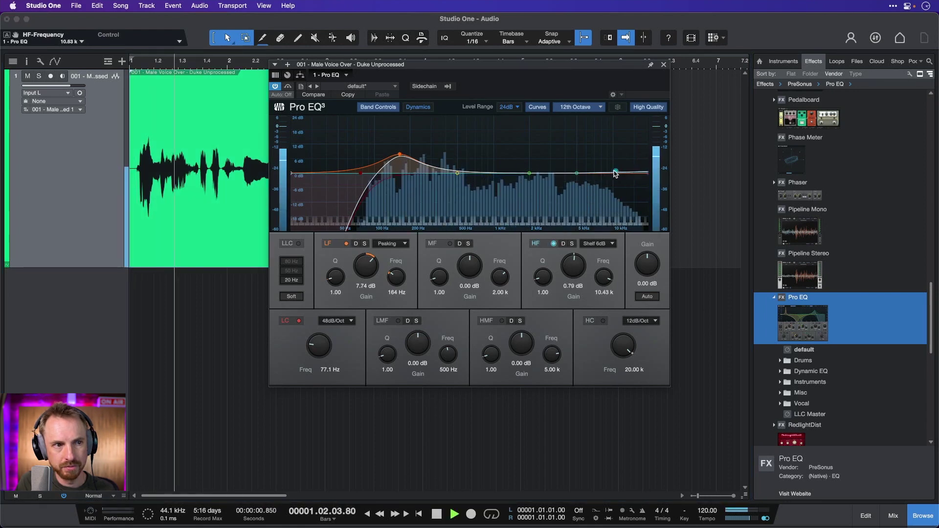
mouse_move(620, 178)
mouse_down()
mouse_move(580, 142)
mouse_move(587, 151)
mouse_up()
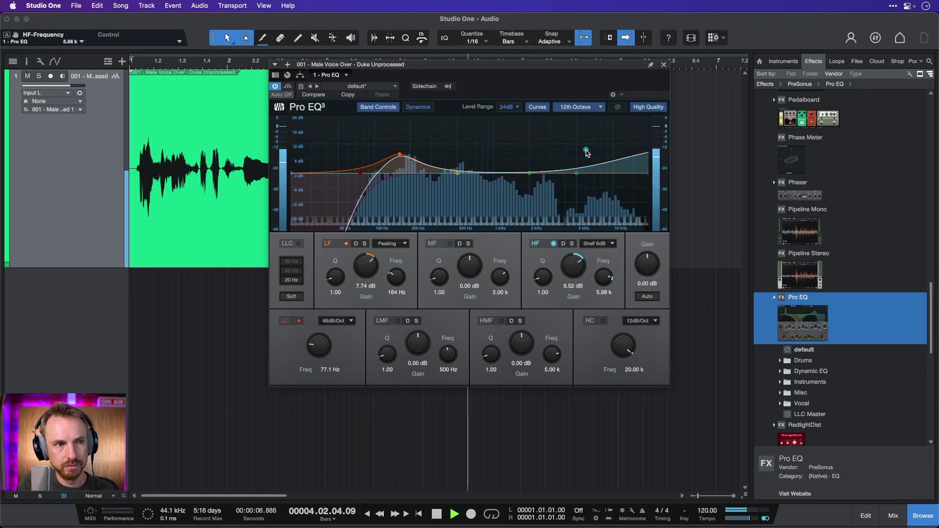
key(space)
Add a 3.4 dB mid-band boost around 1.36 kHz and replay from near the start.
click(256, 90)
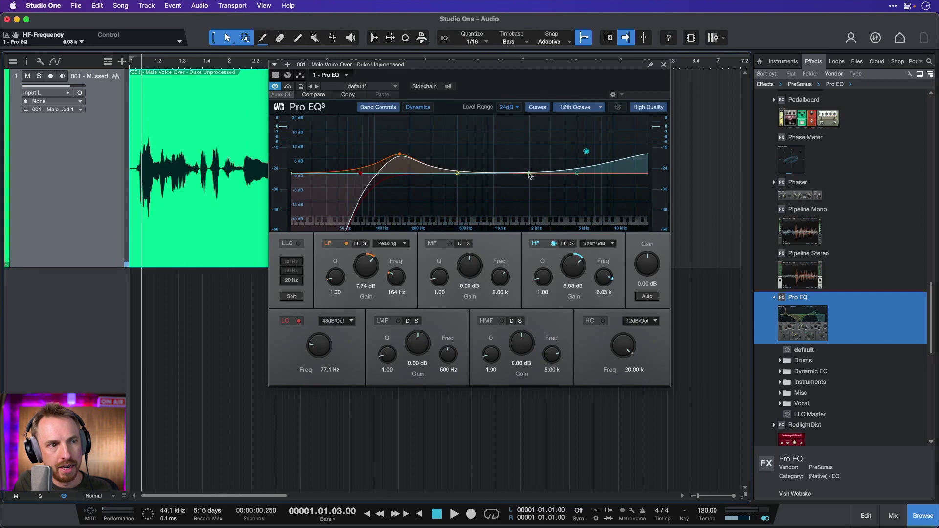
mouse_move(528, 175)
mouse_down()
mouse_move(524, 160)
mouse_move(496, 150)
mouse_move(518, 169)
mouse_up()
key(space)
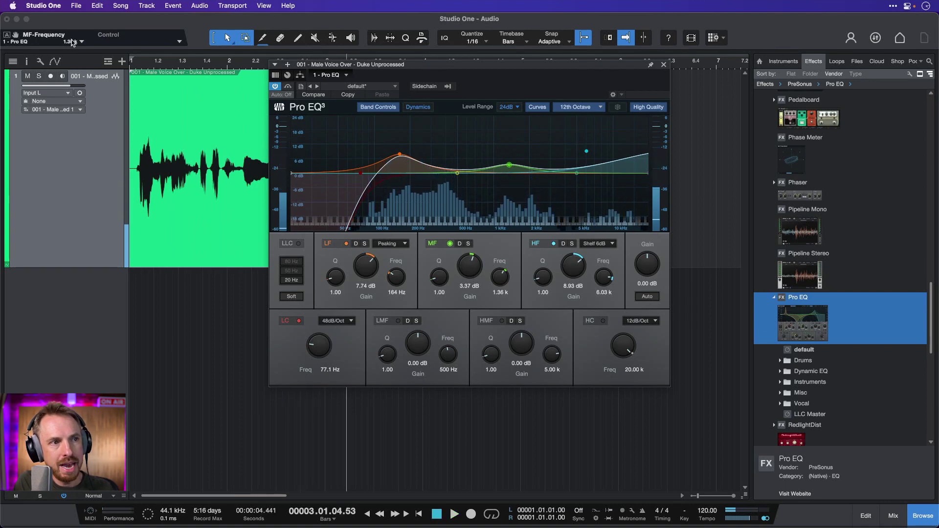
click(136, 64)
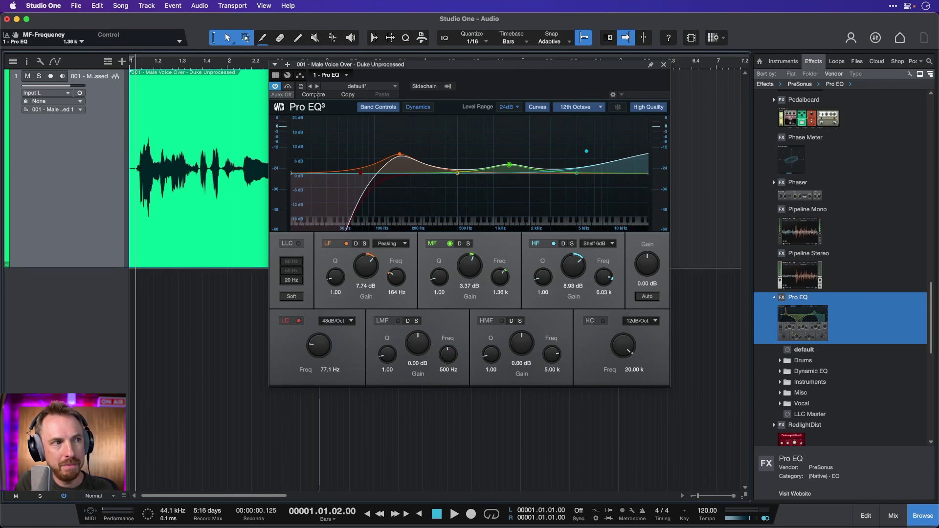
click(314, 95)
key(space)
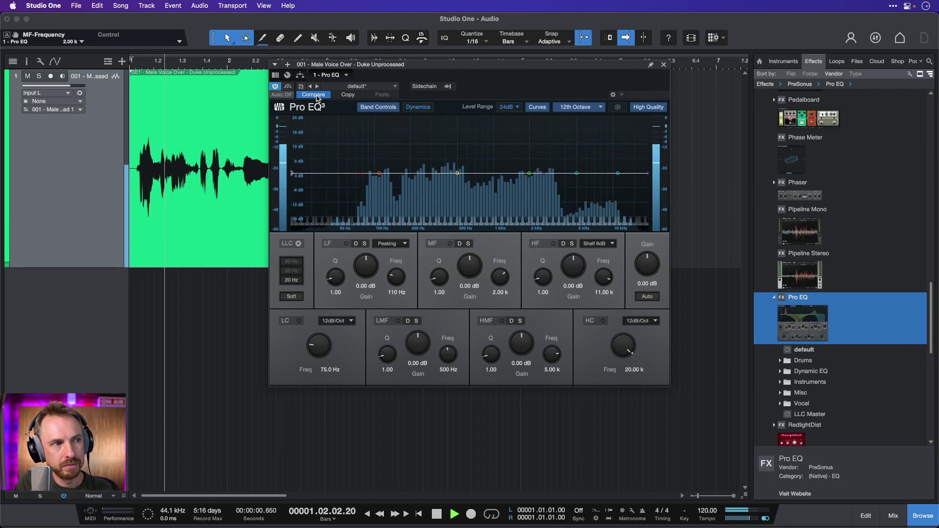
click(314, 95)
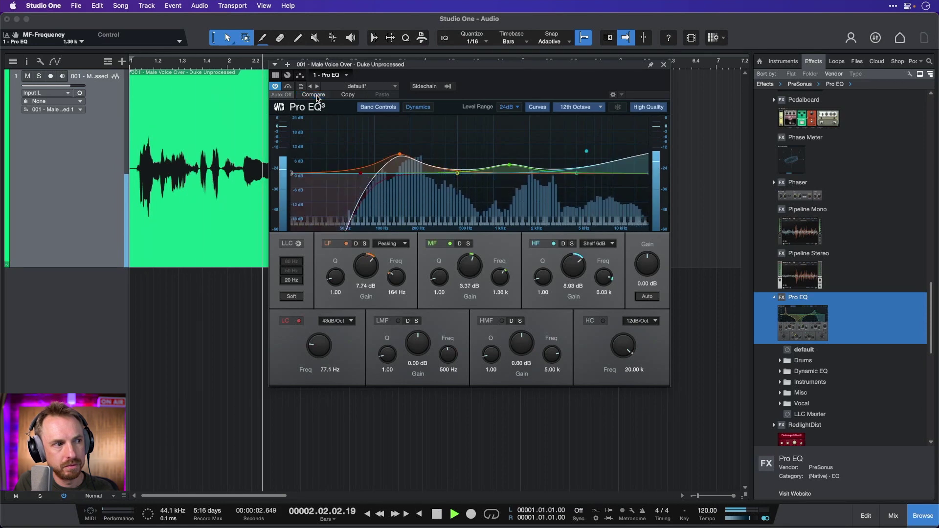
click(315, 95)
click(314, 95)
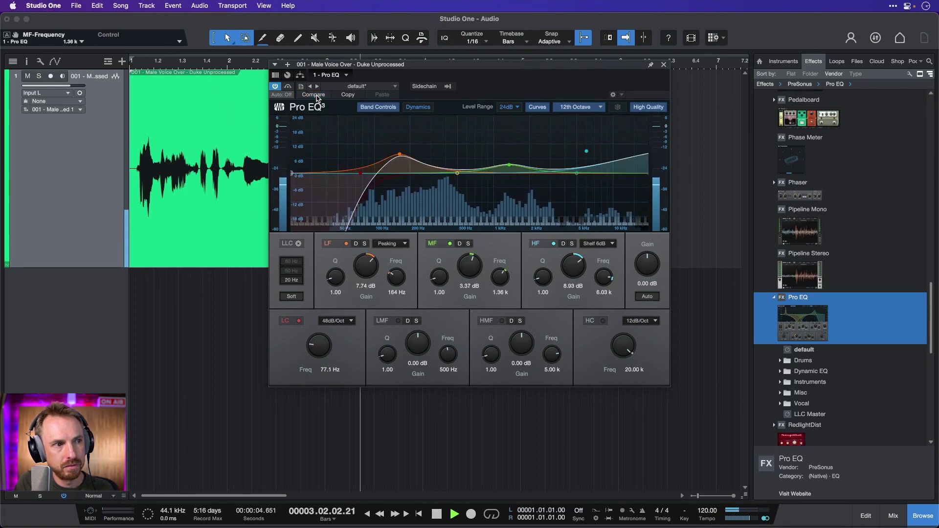